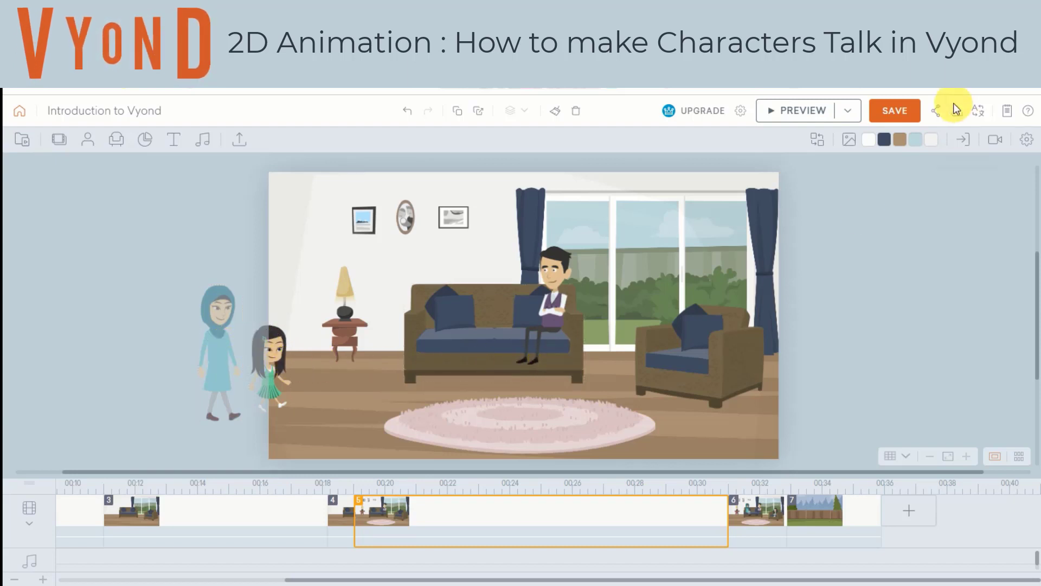
Preview the whole video from the start, then exit the preview.
{"action": "left_click", "coordinate": [846, 110]}
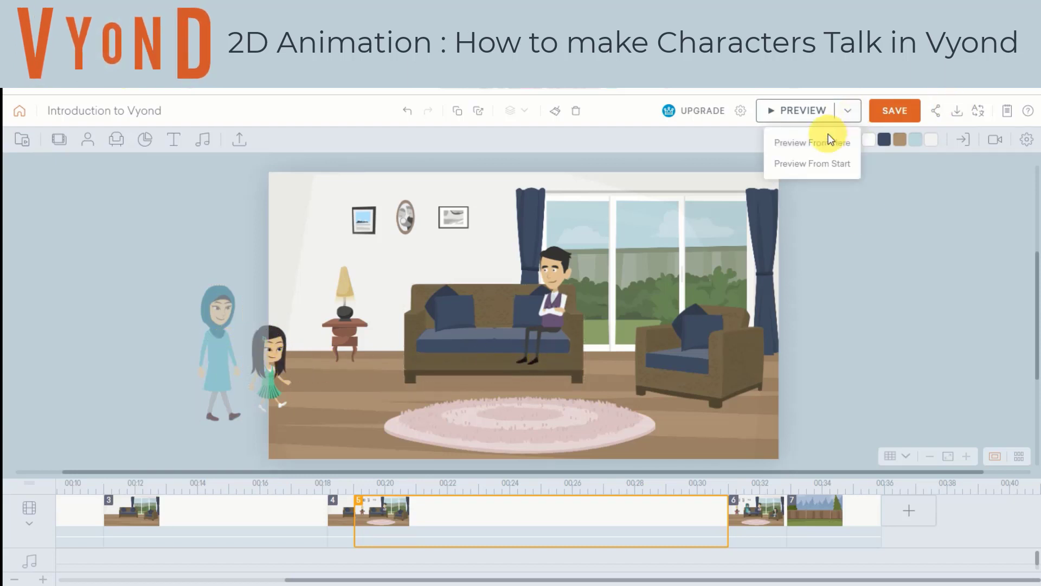
{"action": "left_click", "coordinate": [789, 169]}
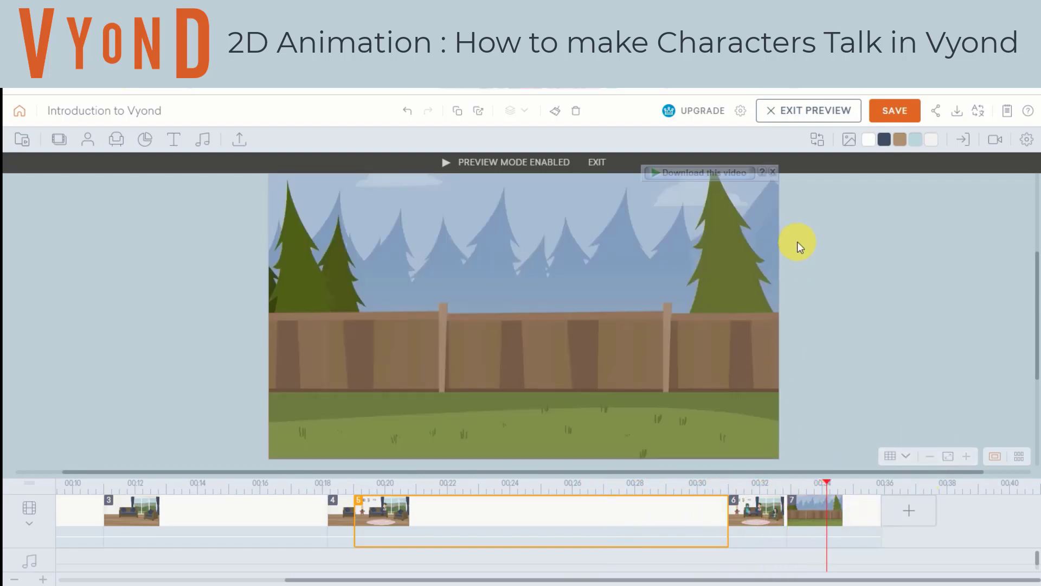
{"action": "left_click", "coordinate": [788, 113]}
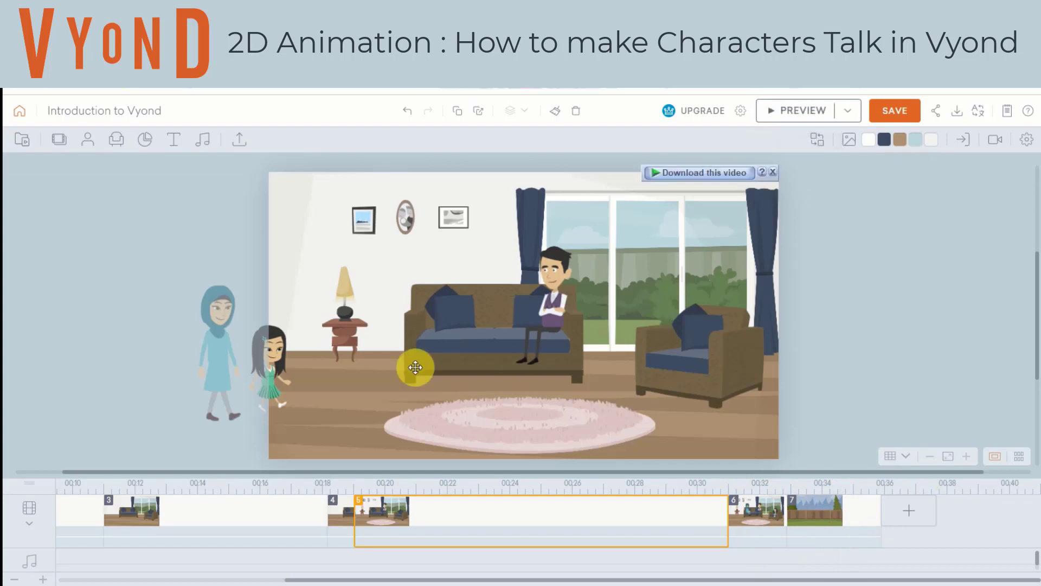
Start a text-to-speech dialog for the girl in scene 6 with the text "Dad, I want to go outside to play. I will come shortly.".
{"action": "left_click", "coordinate": [777, 535]}
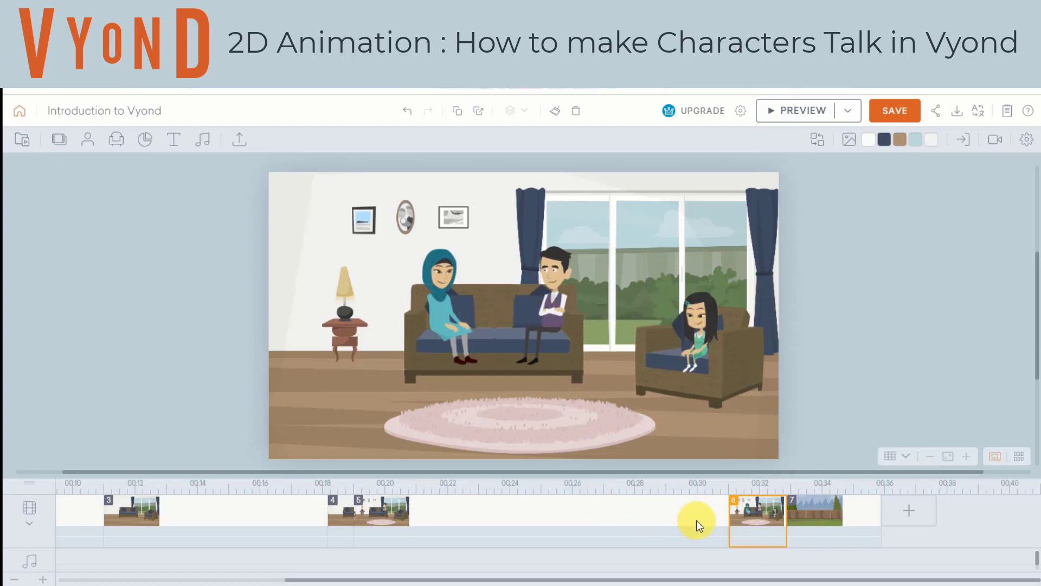
{"action": "left_click", "coordinate": [818, 507]}
{"action": "left_click", "coordinate": [693, 323]}
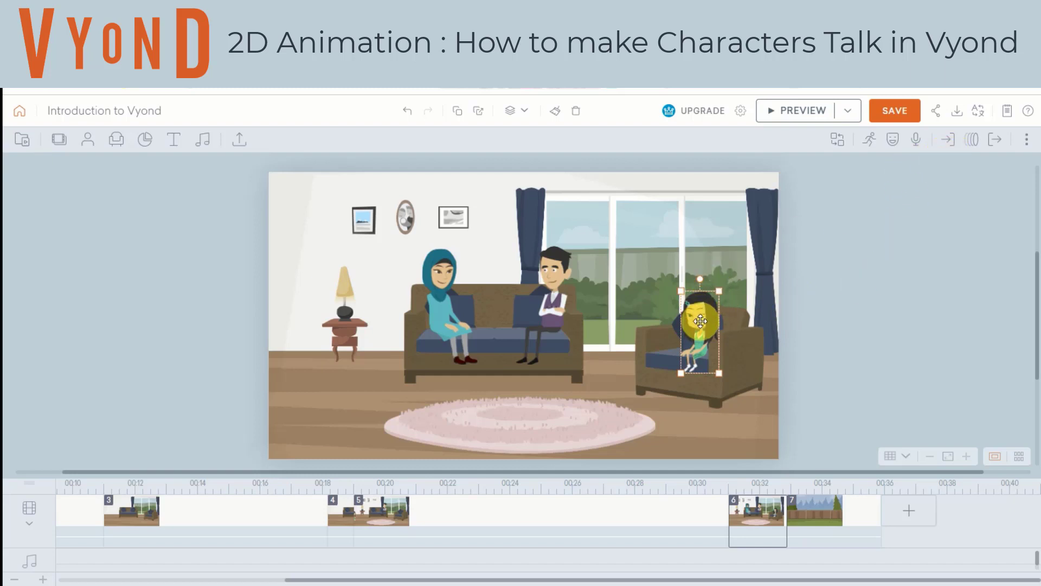
{"action": "left_click", "coordinate": [917, 142]}
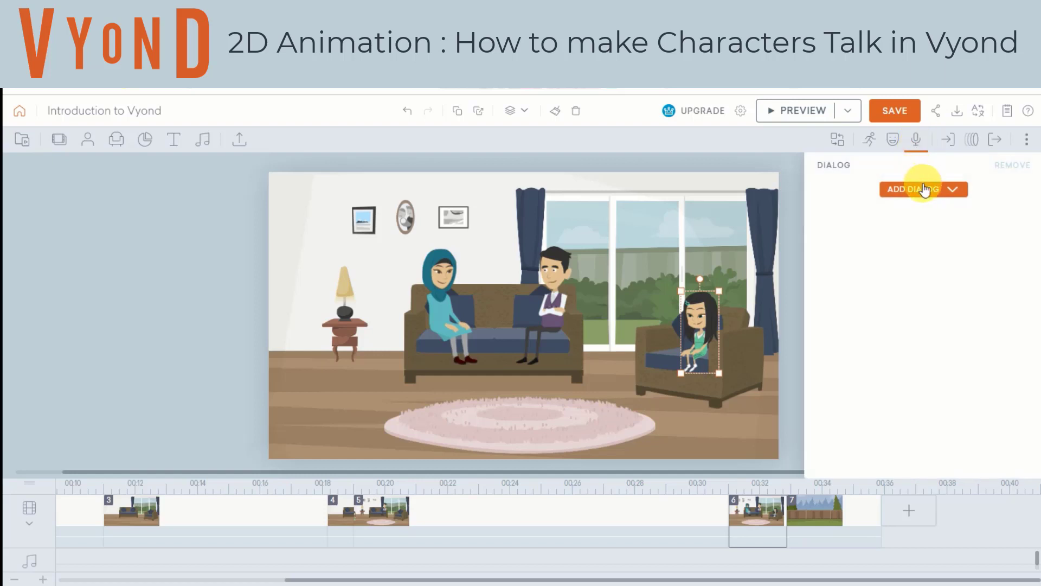
{"action": "left_click", "coordinate": [939, 192]}
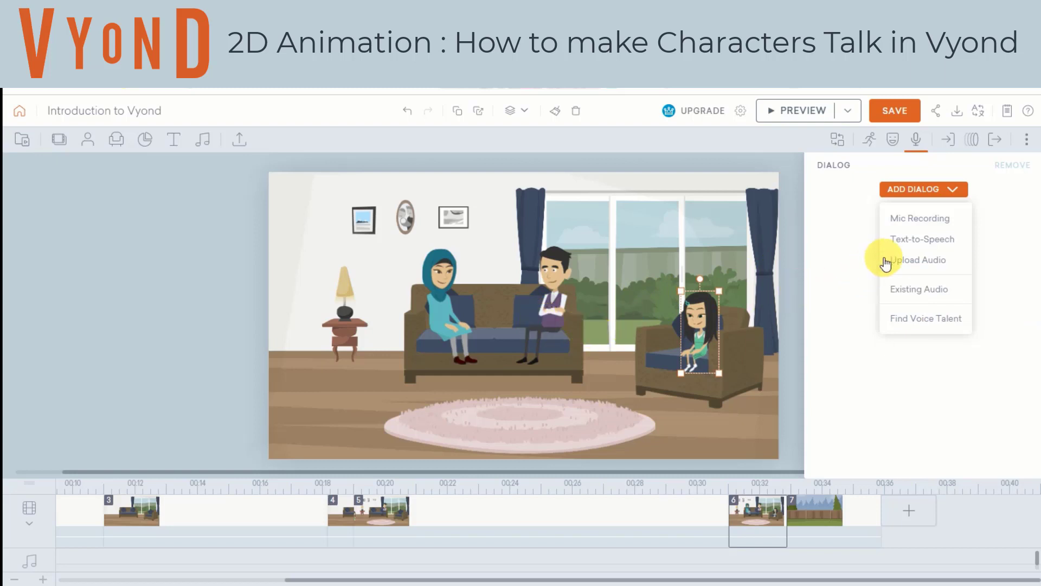
{"action": "left_click", "coordinate": [925, 240]}
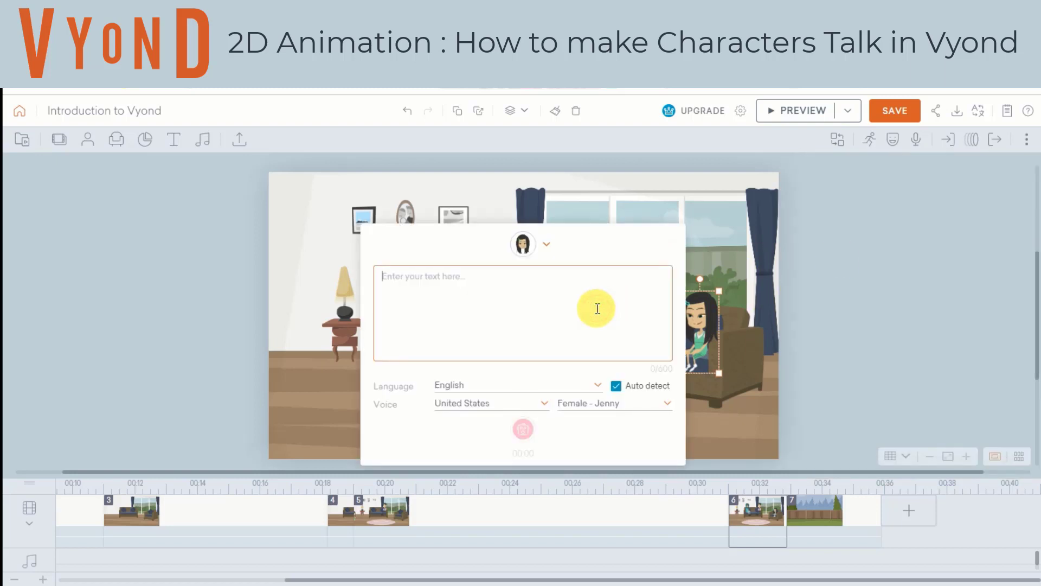
{"action": "type", "text": "Dad, I want to go outside to play. I will come shortly"}
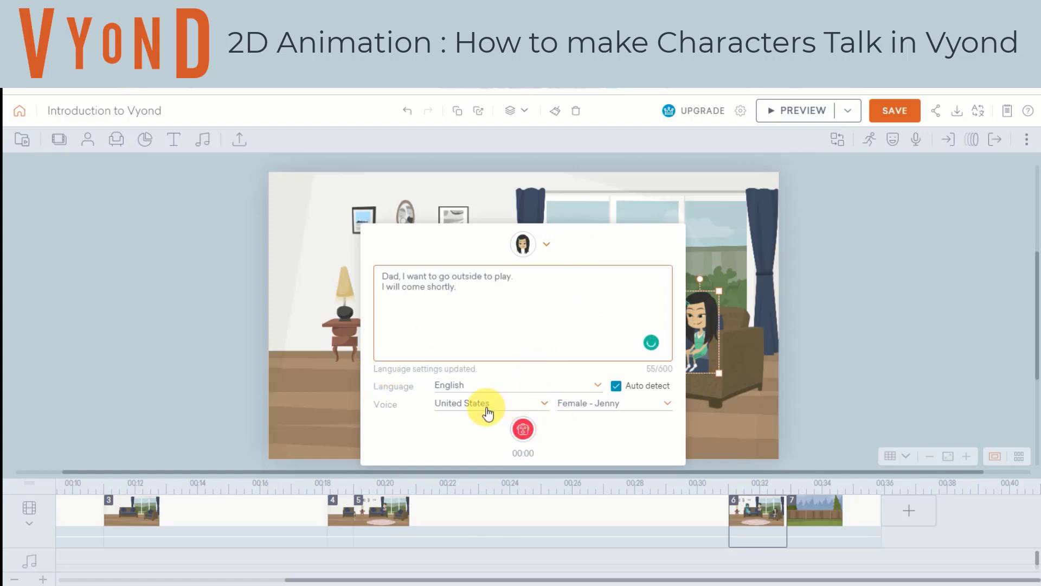
Check the accent and voice options, keep United States and Female - Jenny, and generate the girl's speech.
{"action": "left_click", "coordinate": [523, 405]}
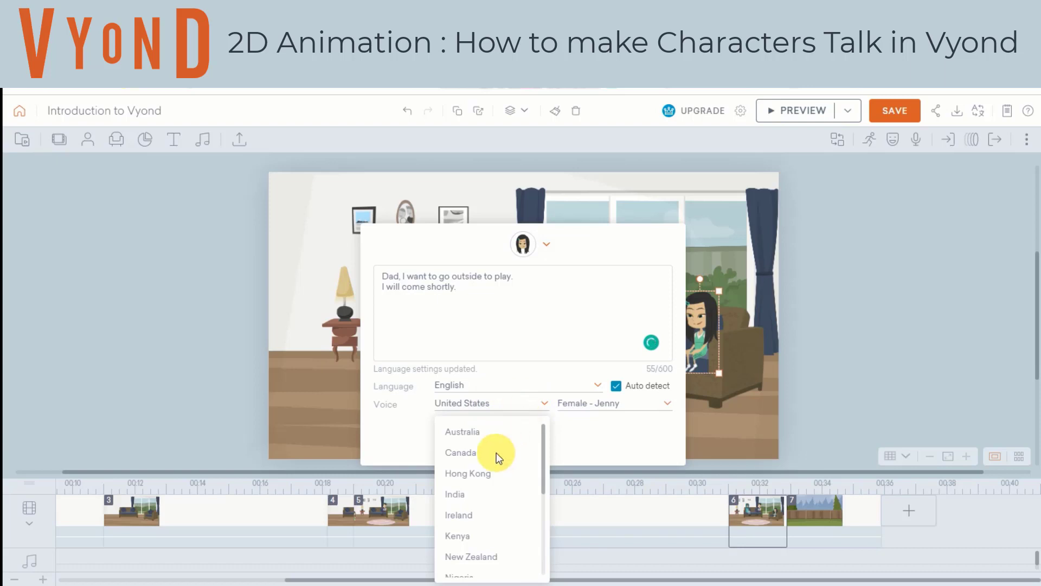
{"action": "left_click", "coordinate": [547, 406]}
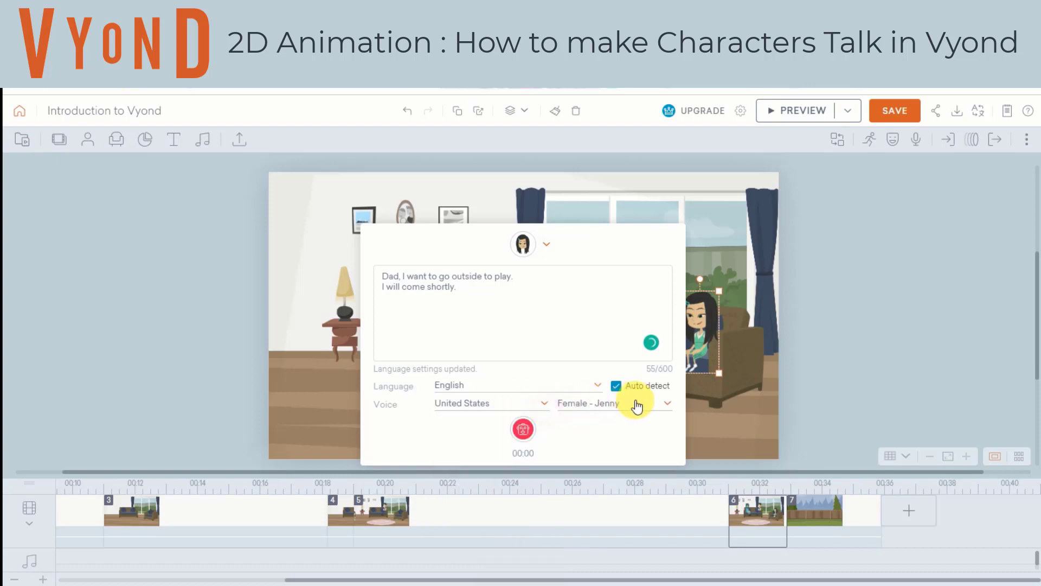
{"action": "left_click", "coordinate": [668, 403]}
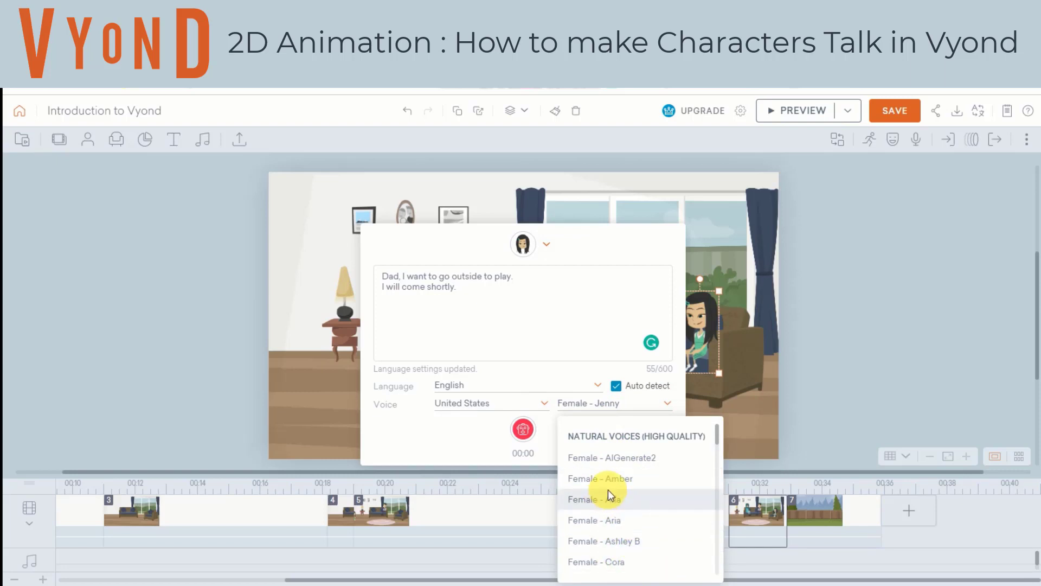
{"action": "left_click", "coordinate": [664, 405]}
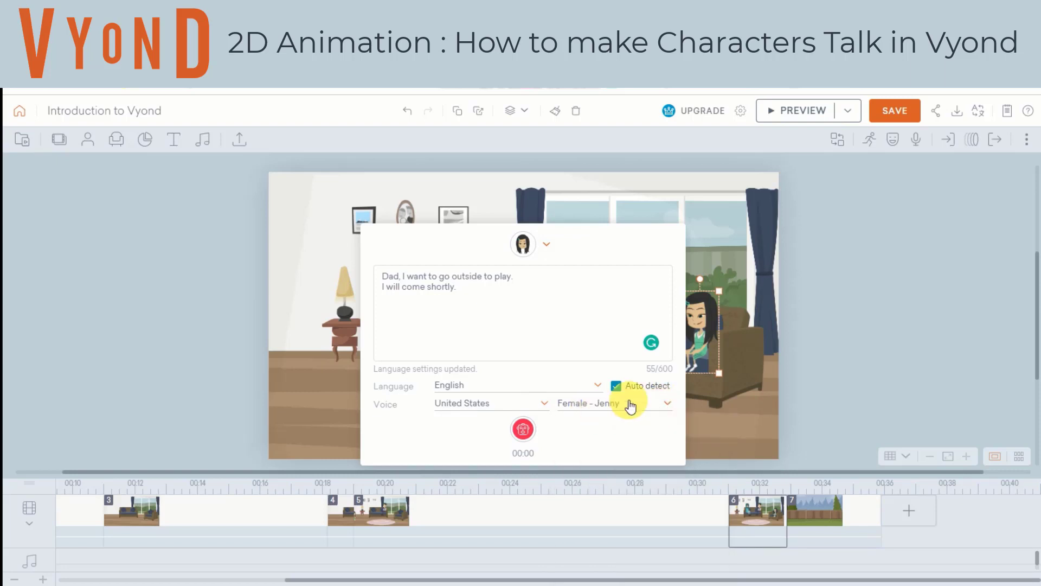
{"action": "left_click", "coordinate": [525, 430]}
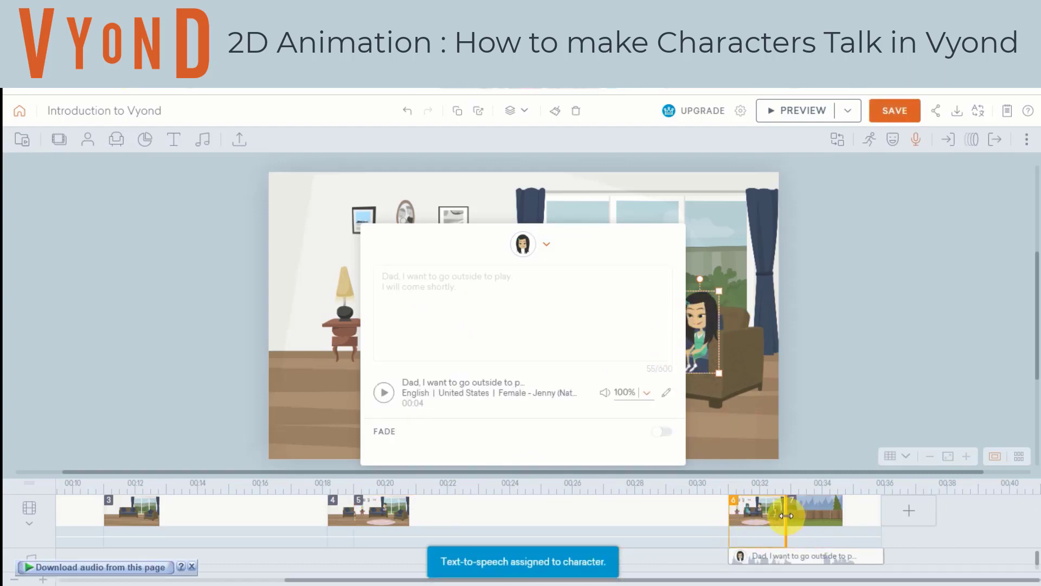
Extend scene 6 to the end of the girl's dialog clip and preview the result.
{"action": "left_click_drag", "start_coordinate": [784, 511], "coordinate": [883, 510]}
{"action": "left_click", "coordinate": [830, 380]}
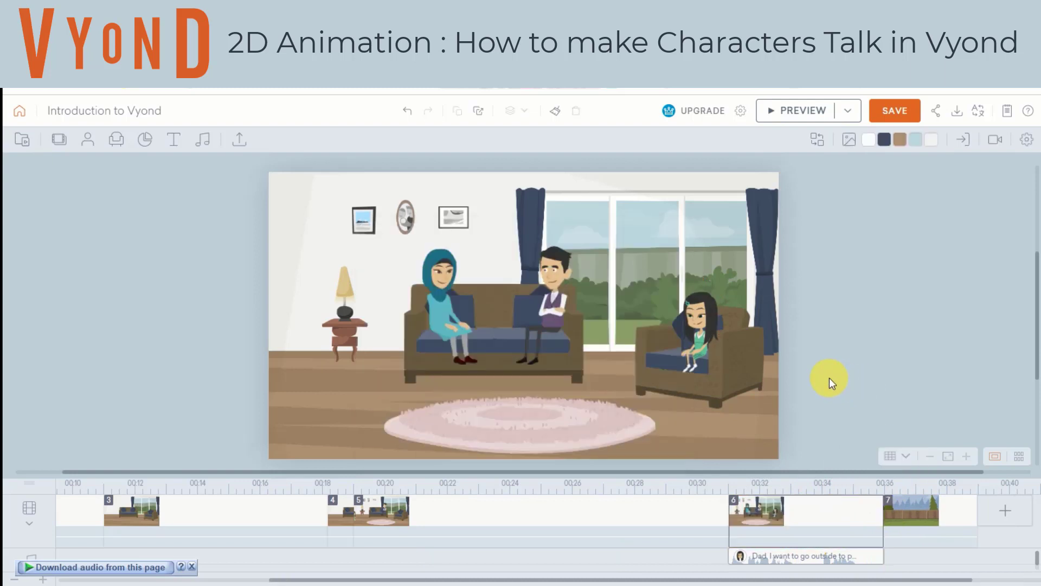
{"action": "left_click", "coordinate": [801, 110]}
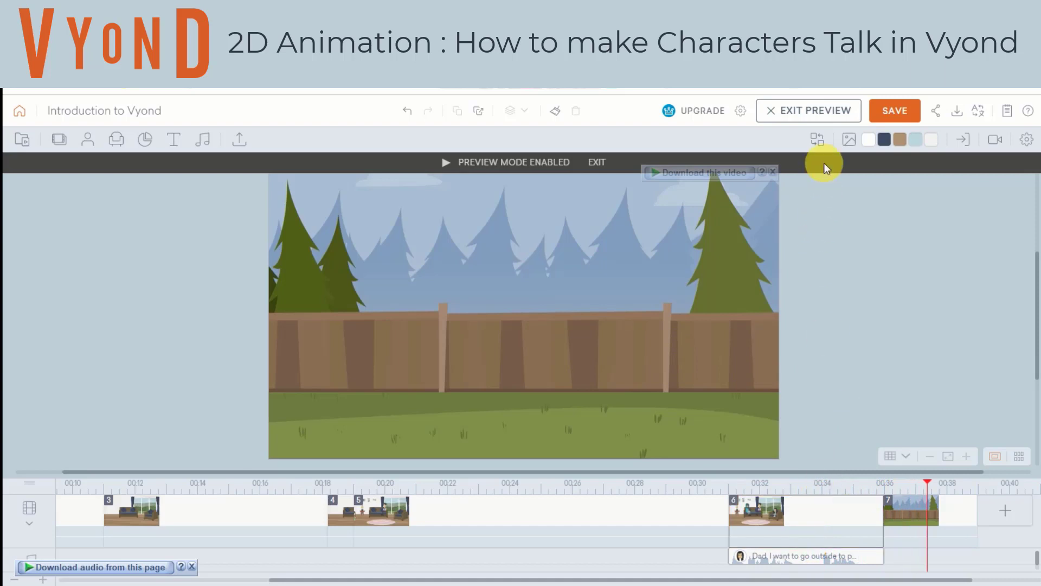
{"action": "left_click", "coordinate": [803, 110]}
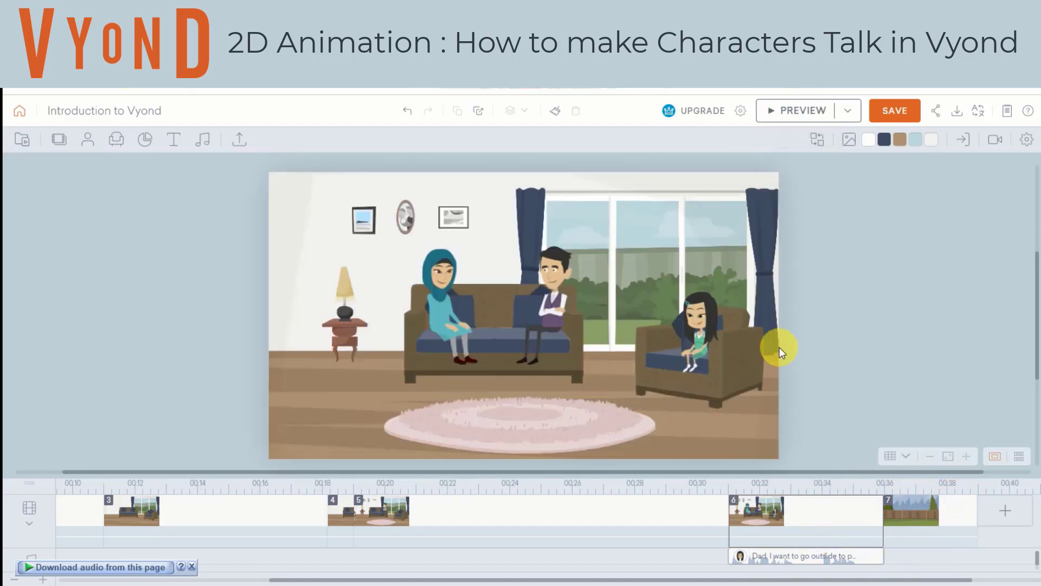
{"action": "left_click", "coordinate": [552, 264]}
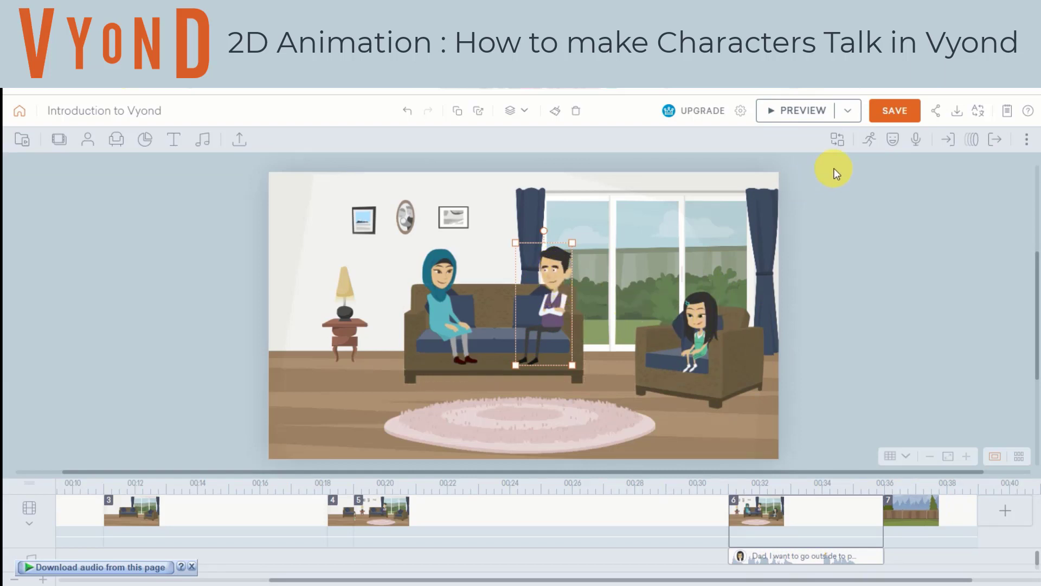
{"action": "left_click", "coordinate": [893, 142]}
{"action": "left_click", "coordinate": [786, 438]}
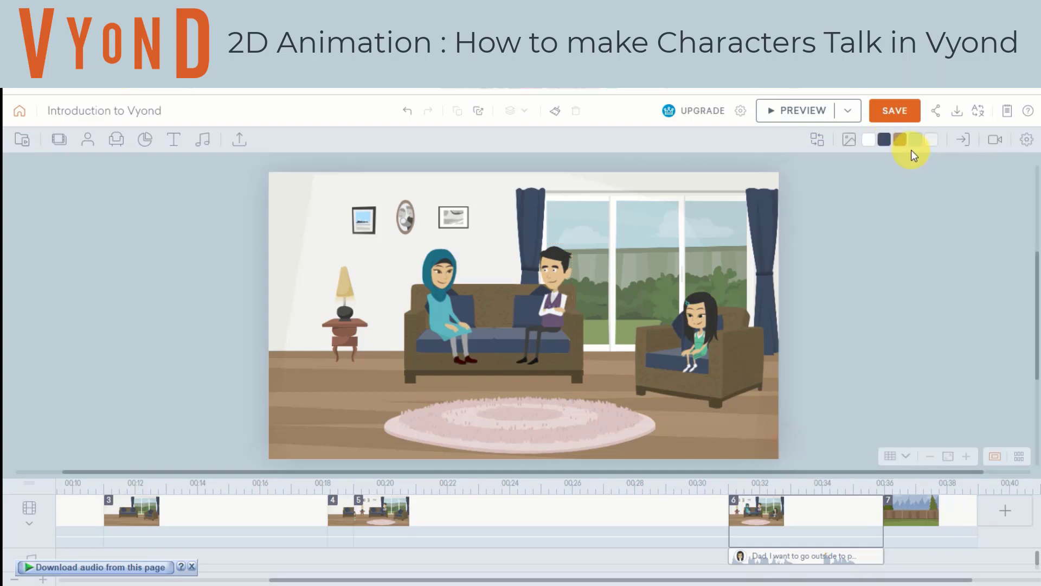
Add a continuing scene directly after scene 6, carrying over the living room and characters.
{"action": "right_click", "coordinate": [835, 516]}
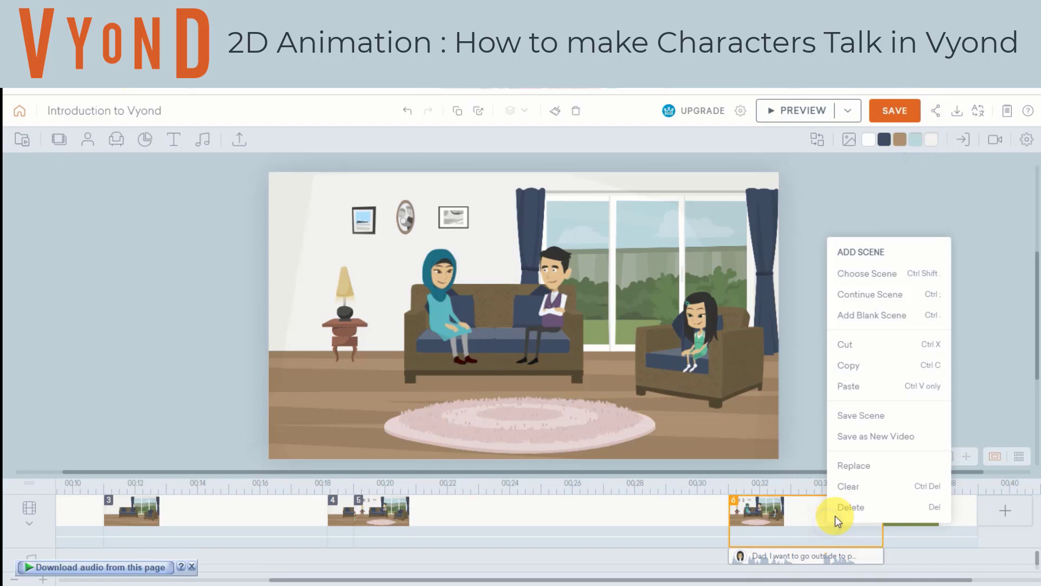
{"action": "left_click", "coordinate": [881, 297]}
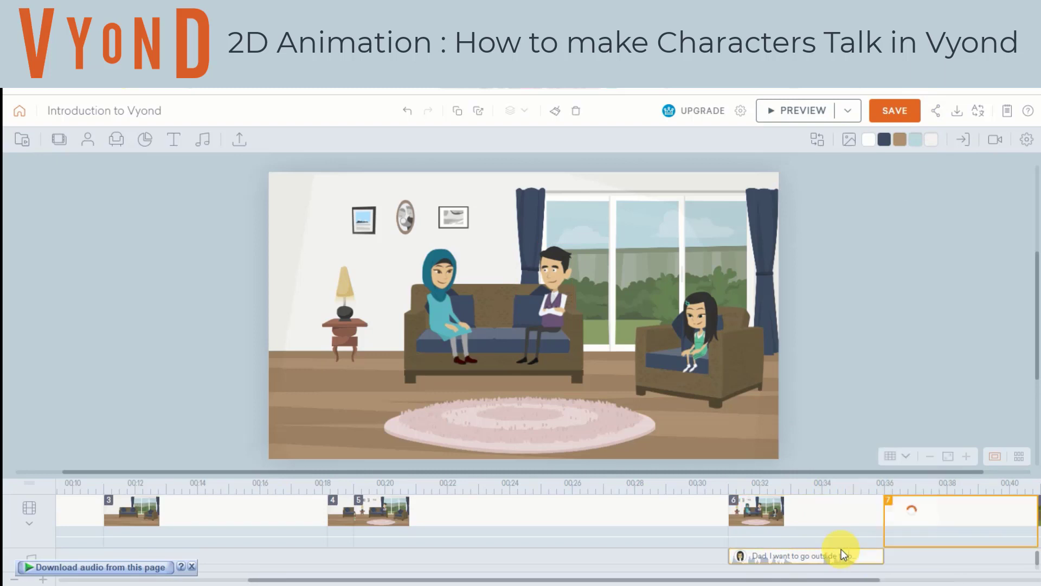
{"action": "left_click_drag", "start_coordinate": [862, 582], "coordinate": [1014, 579]}
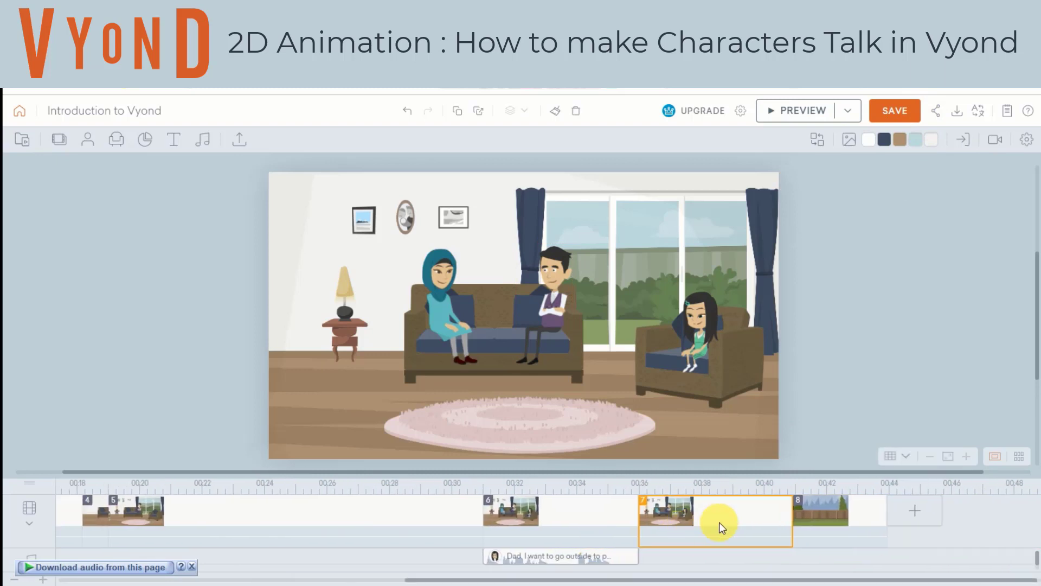
Set the father's face direction to Right in scene 7 so he looks towards the girl.
{"action": "left_click", "coordinate": [556, 269]}
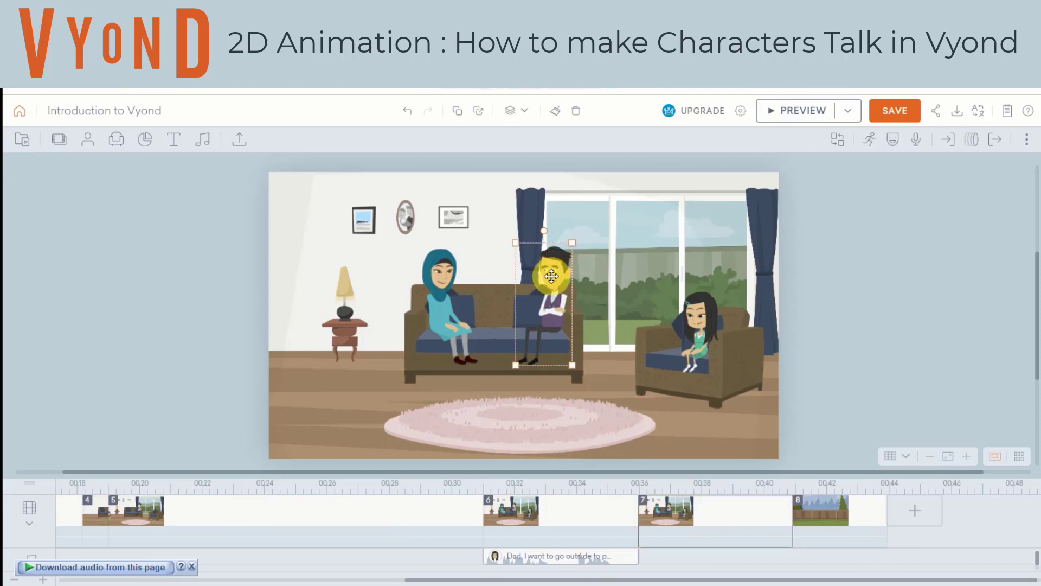
{"action": "left_click", "coordinate": [893, 140]}
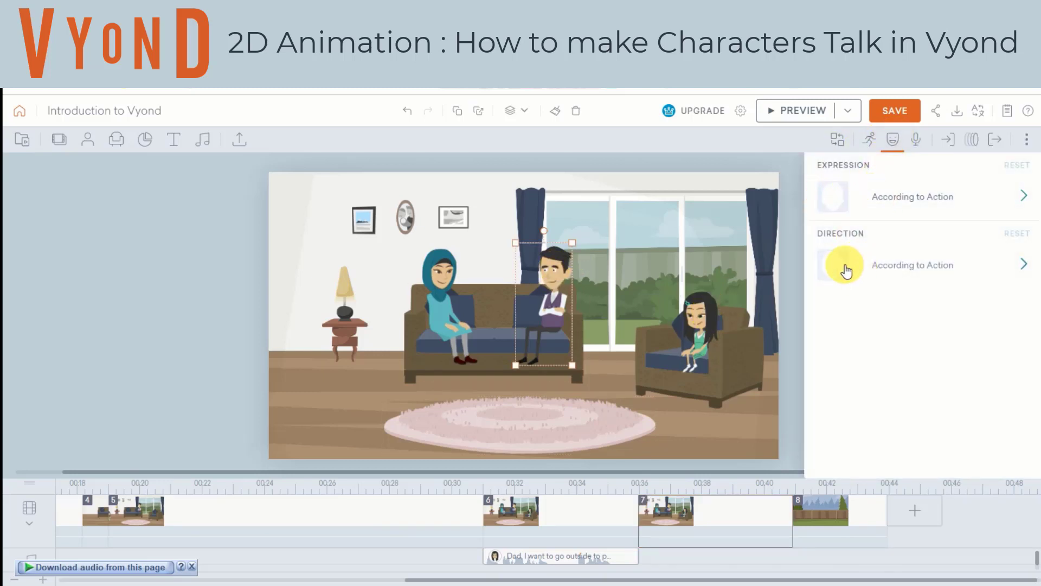
{"action": "left_click", "coordinate": [846, 267]}
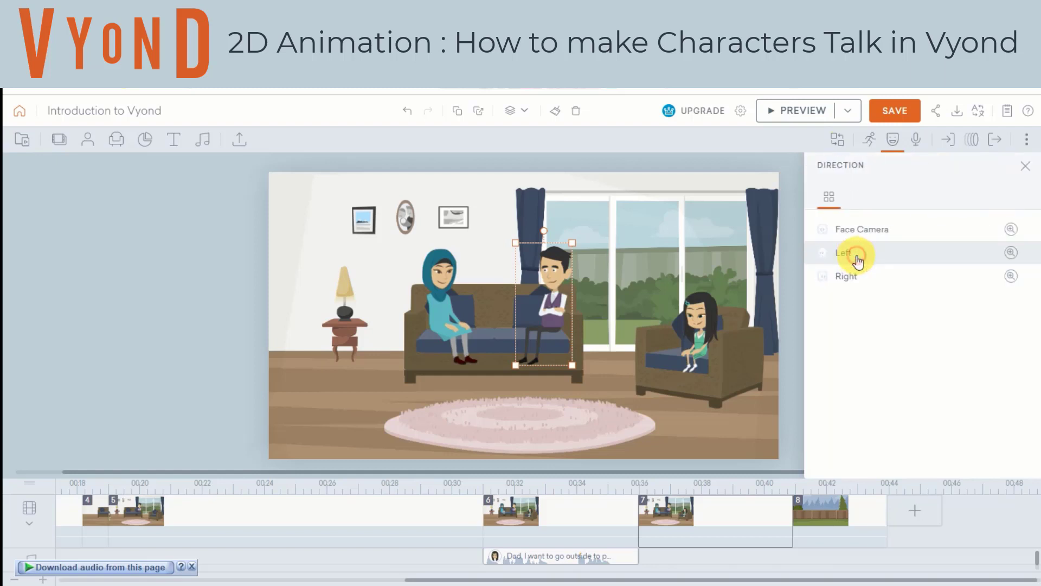
{"action": "left_click", "coordinate": [856, 255]}
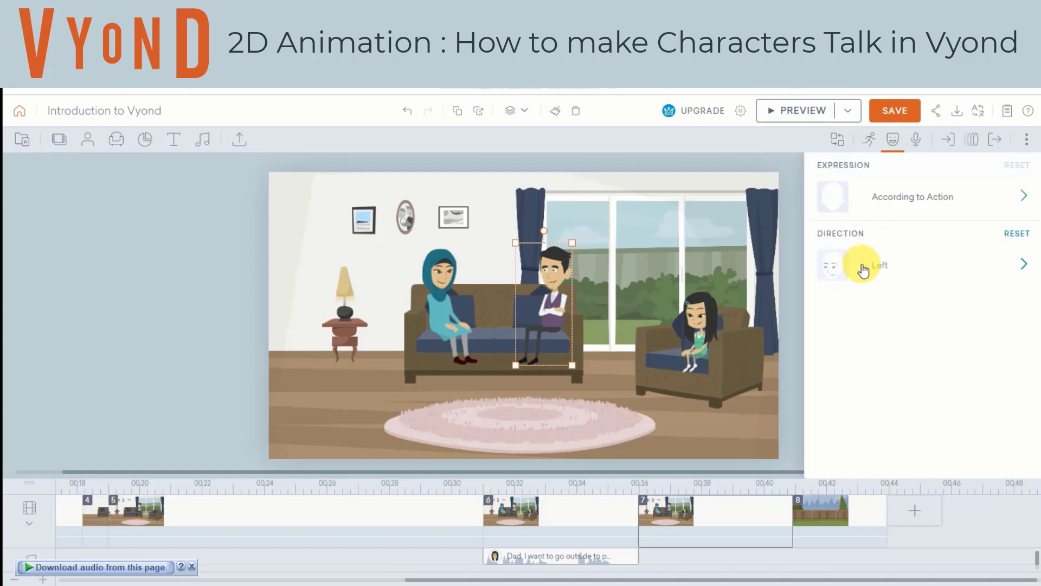
{"action": "left_click", "coordinate": [863, 269]}
{"action": "left_click", "coordinate": [861, 288]}
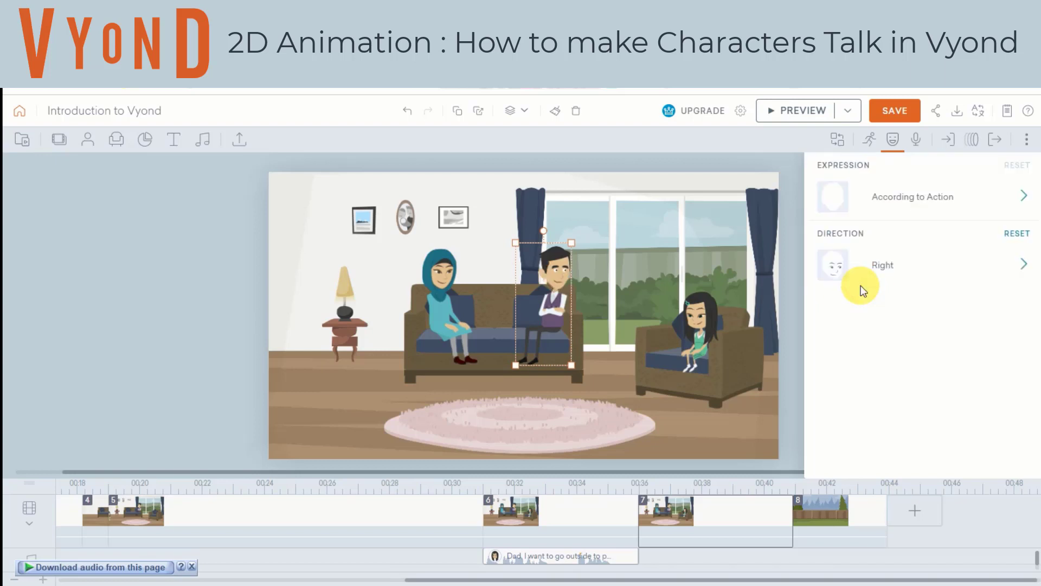
{"action": "left_click", "coordinate": [671, 423]}
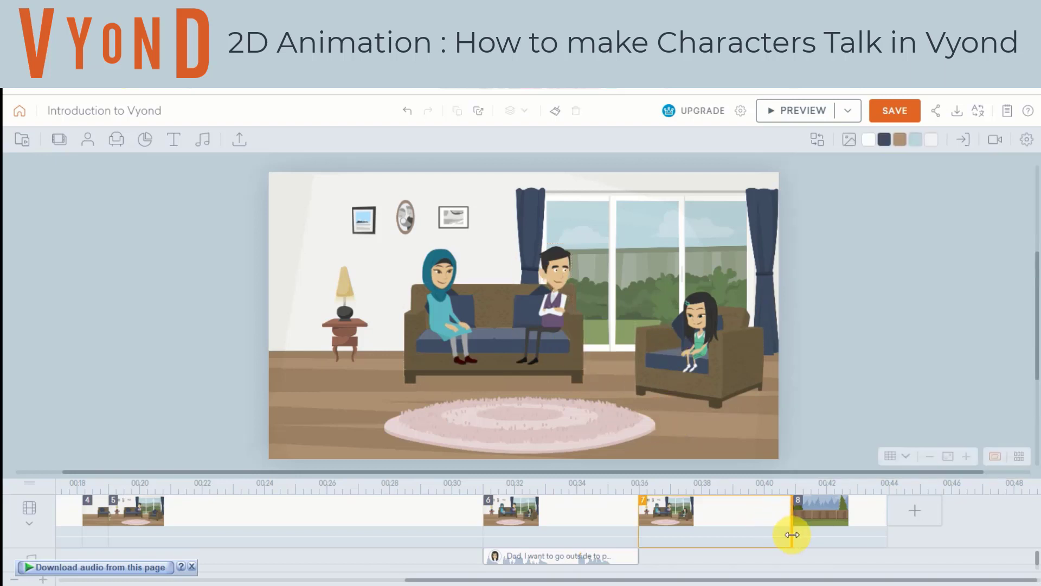
Start a text-to-speech dialog for the father in scene 7 with the text "Ok. But be sure to come soon. Don't be too late. Ok.".
{"action": "left_click", "coordinate": [560, 255]}
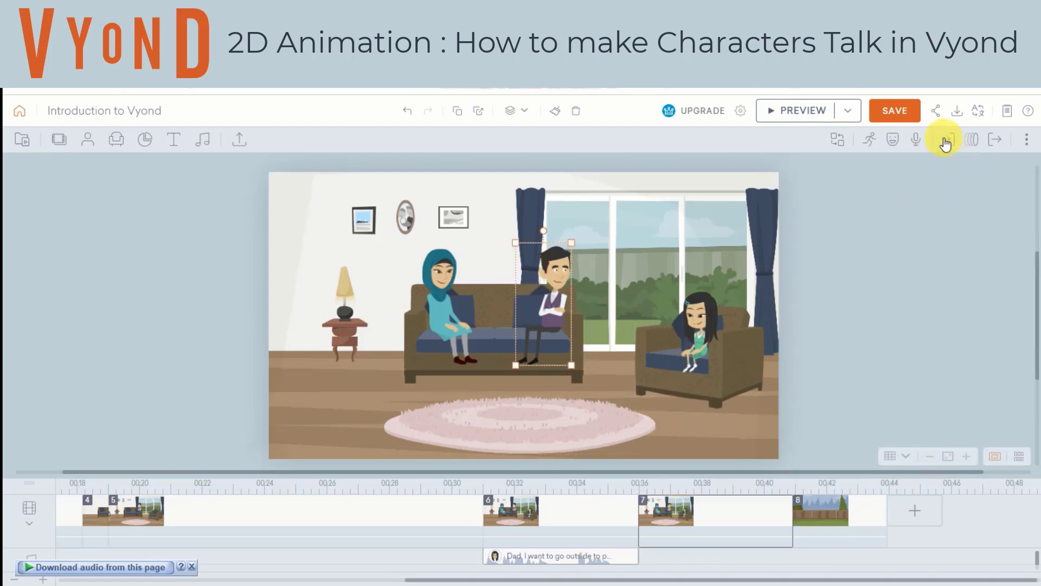
{"action": "left_click", "coordinate": [917, 142]}
{"action": "left_click", "coordinate": [952, 194]}
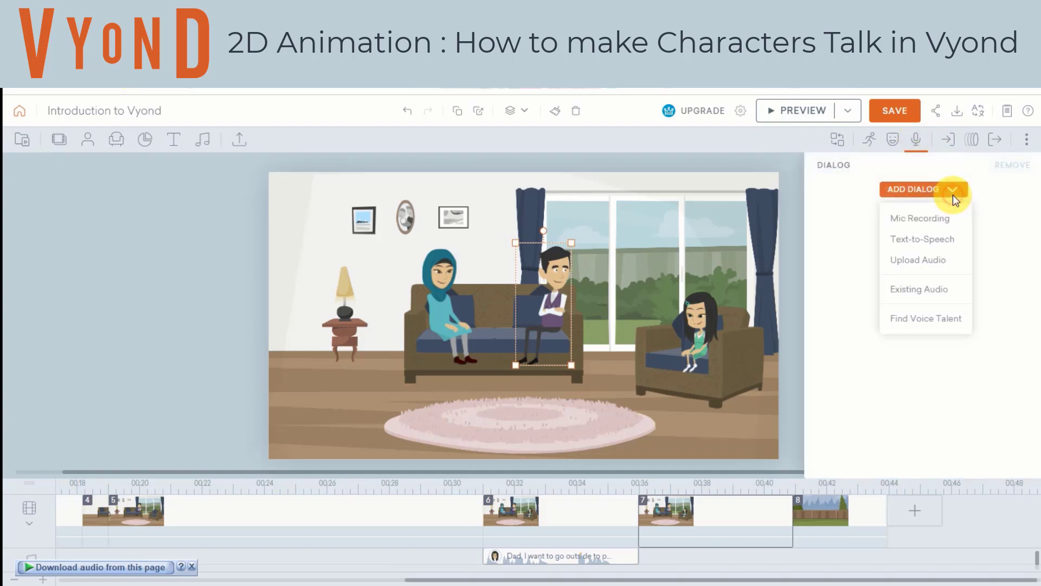
{"action": "left_click", "coordinate": [937, 242]}
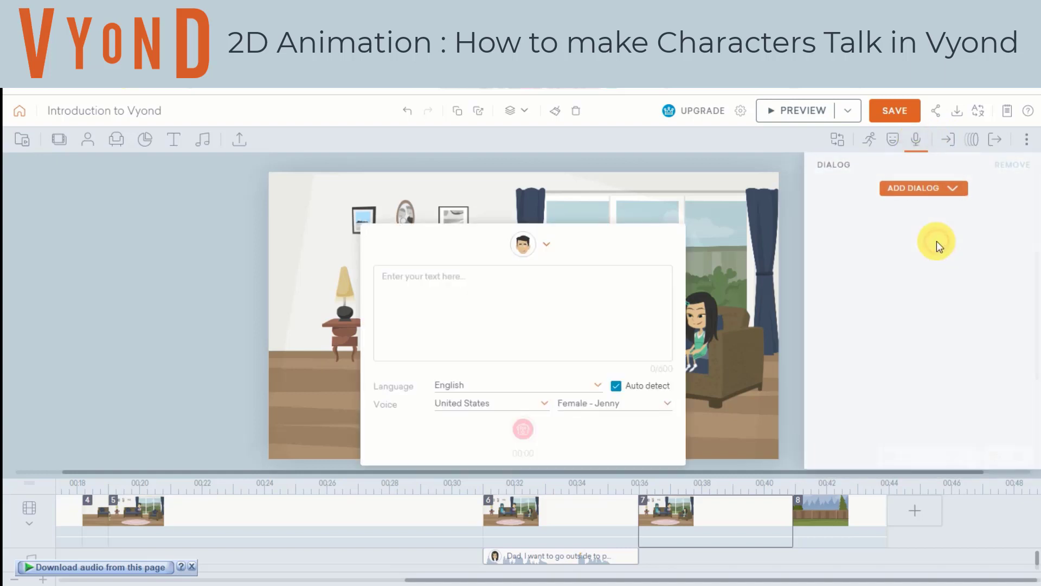
{"action": "left_click", "coordinate": [520, 321]}
{"action": "type", "text": "Ok. But be sure to come soon. Don't be too late. Ok."}
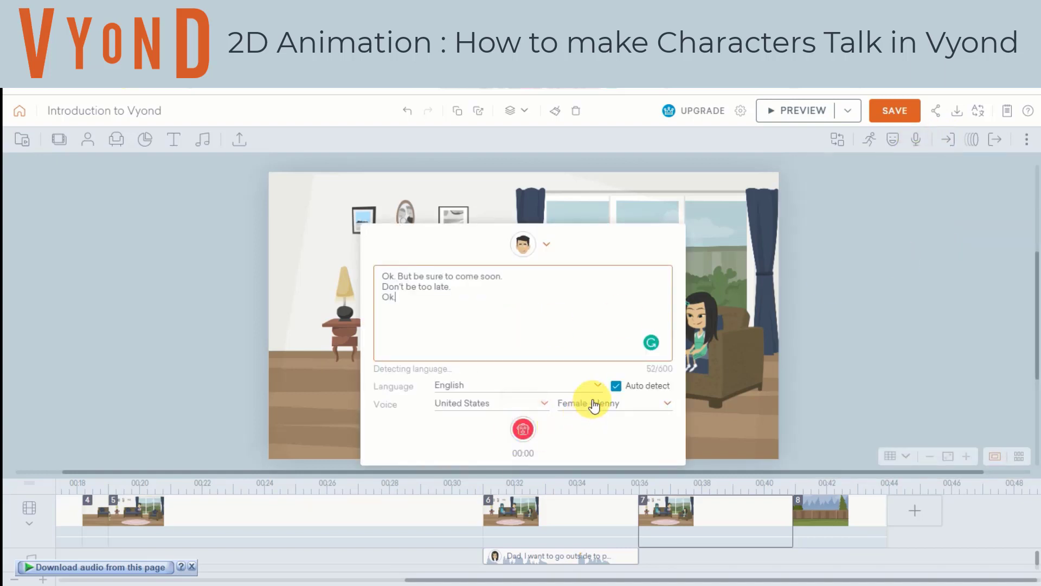
Choose the Male - Brandon voice for the father's scene 7 dialog and generate the speech.
{"action": "left_click", "coordinate": [622, 411]}
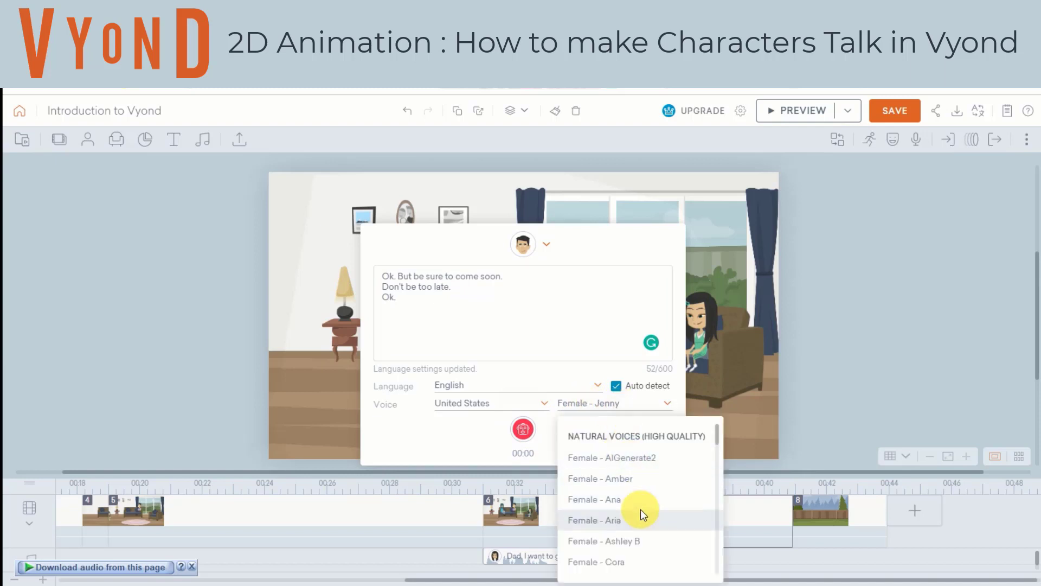
{"action": "scroll", "coordinate": [640, 509], "scroll_direction": "down", "scroll_amount": 3}
{"action": "scroll", "coordinate": [640, 510], "scroll_direction": "down", "scroll_amount": 4}
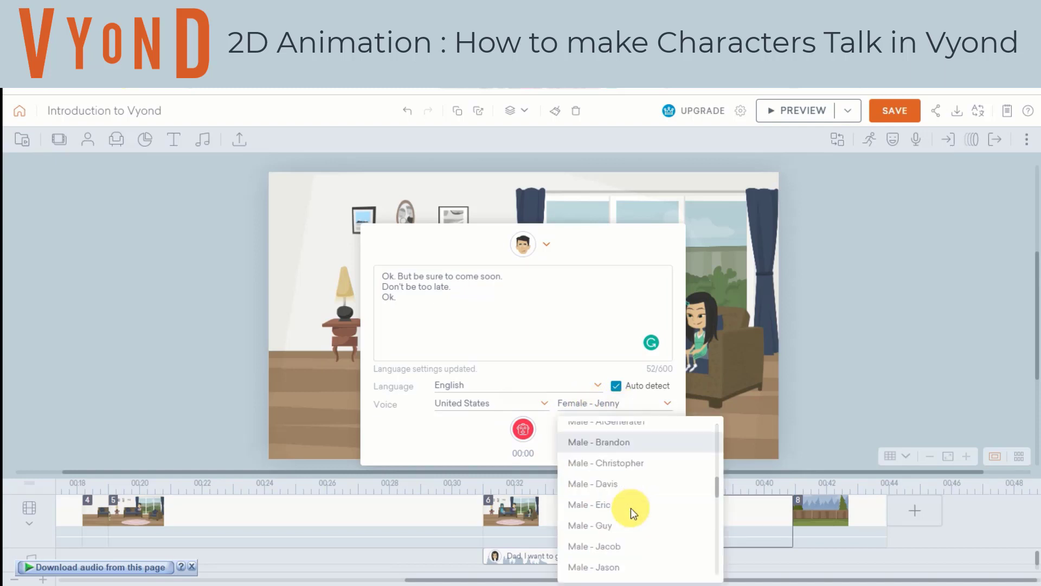
{"action": "scroll", "coordinate": [621, 509], "scroll_direction": "up", "scroll_amount": 2}
{"action": "scroll", "coordinate": [622, 509], "scroll_direction": "down", "scroll_amount": 1}
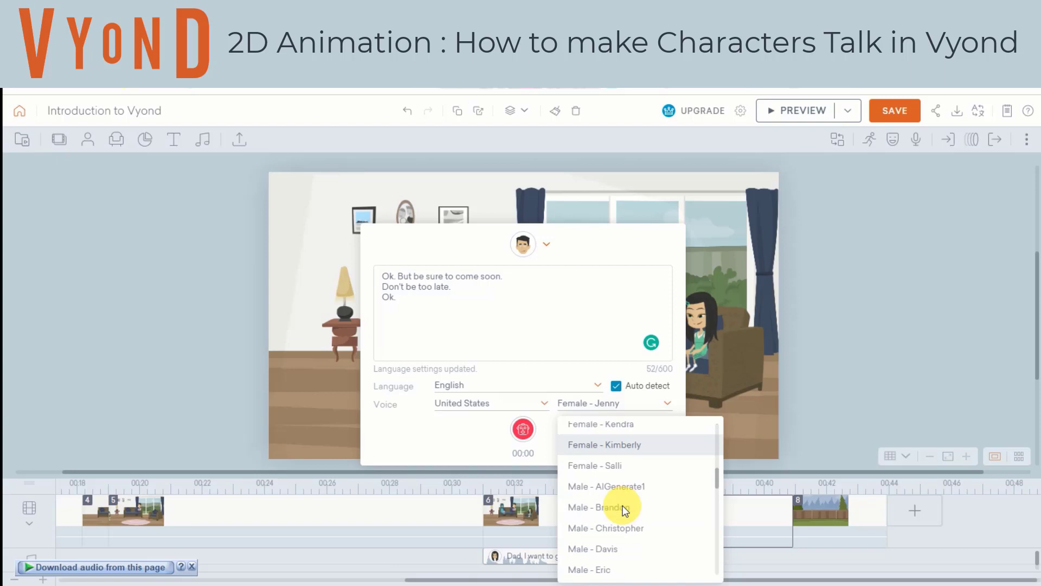
{"action": "left_click", "coordinate": [624, 508]}
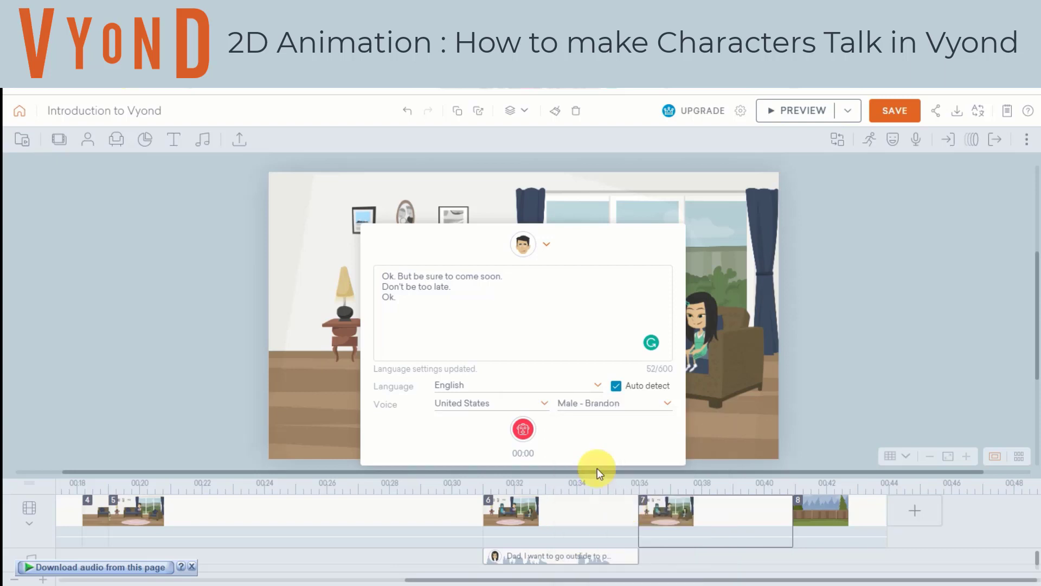
{"action": "left_click", "coordinate": [522, 431]}
{"action": "left_click", "coordinate": [743, 549]}
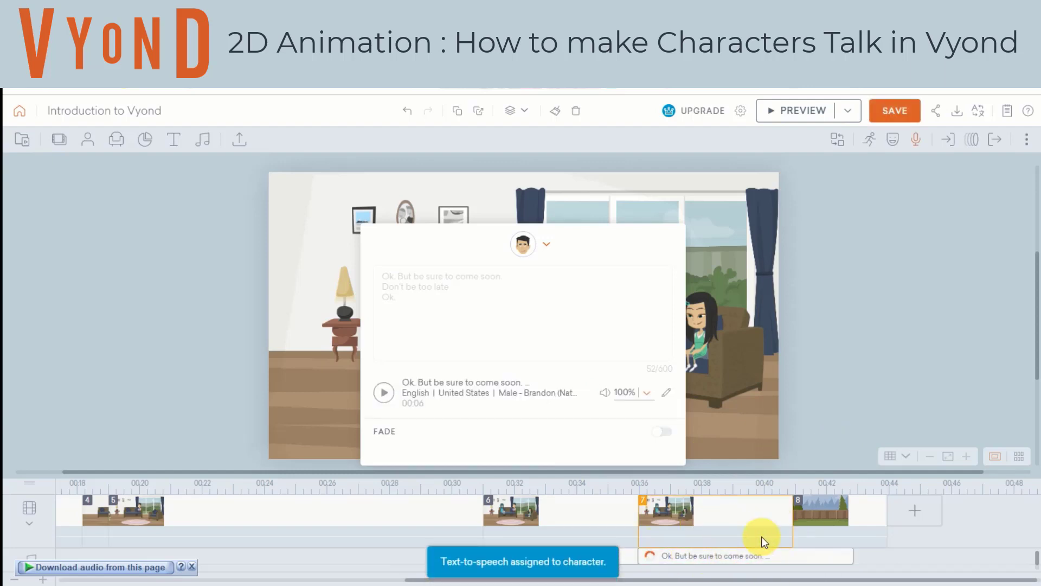
{"action": "left_click", "coordinate": [850, 407]}
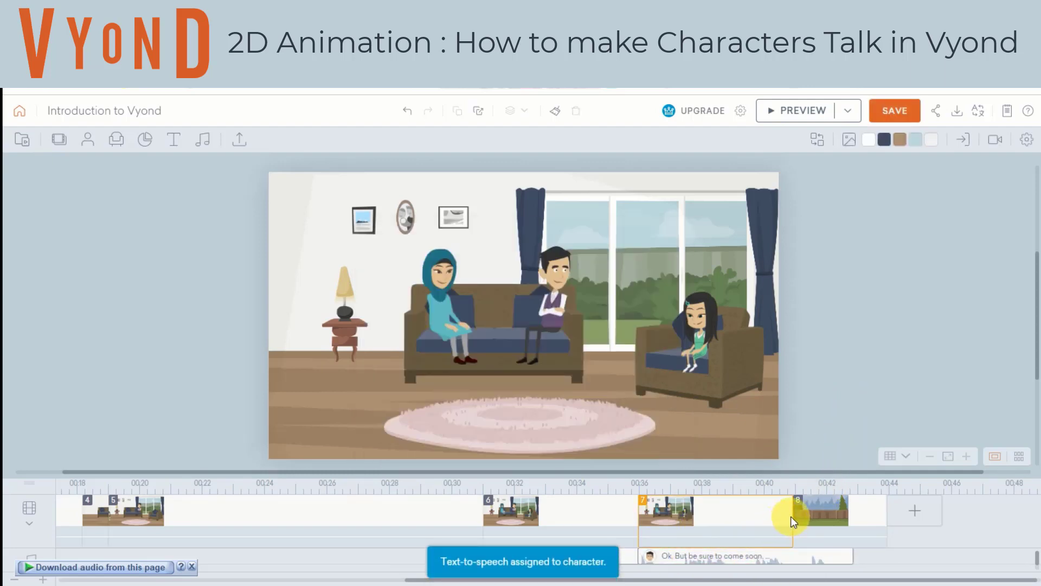
Extend scene 7 to the end of the father's dialog clip and preview the scene.
{"action": "left_click_drag", "start_coordinate": [791, 516], "coordinate": [833, 508]}
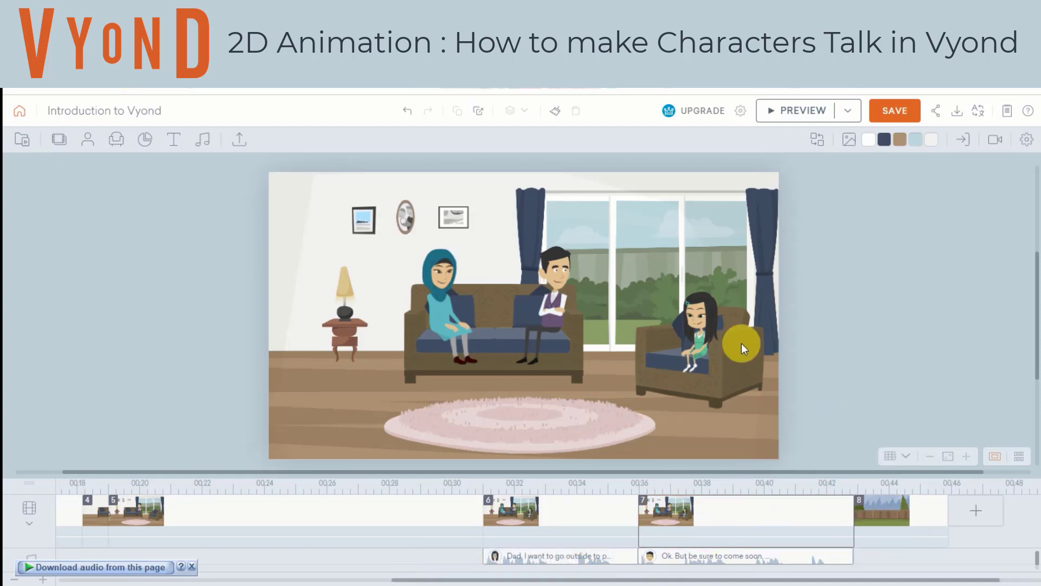
{"action": "left_click", "coordinate": [780, 115]}
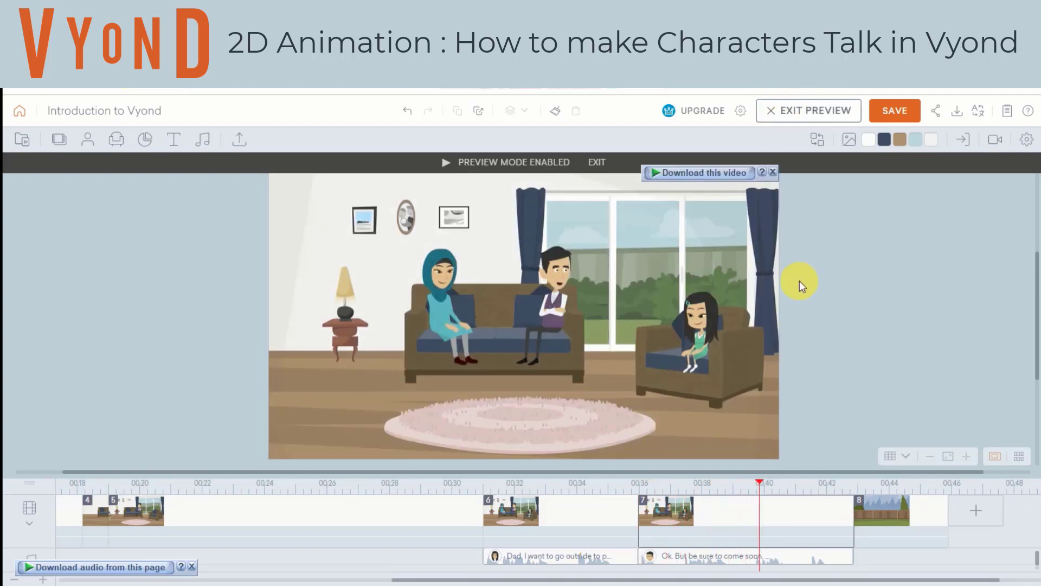
{"action": "left_click", "coordinate": [803, 114]}
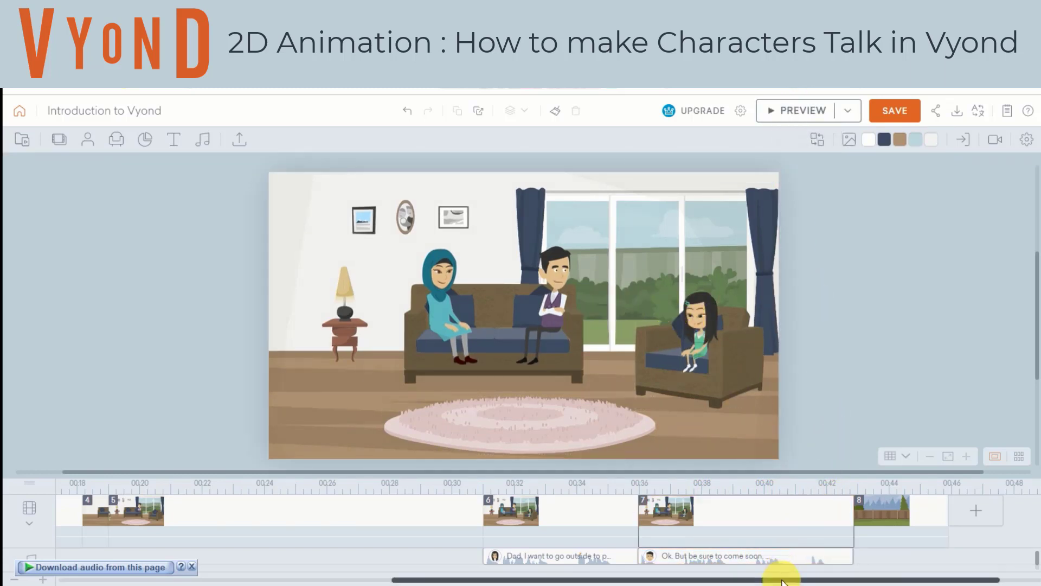
Add a continuing scene directly after scene 7, carrying over the living room and characters.
{"action": "left_click_drag", "start_coordinate": [784, 581], "coordinate": [867, 564]}
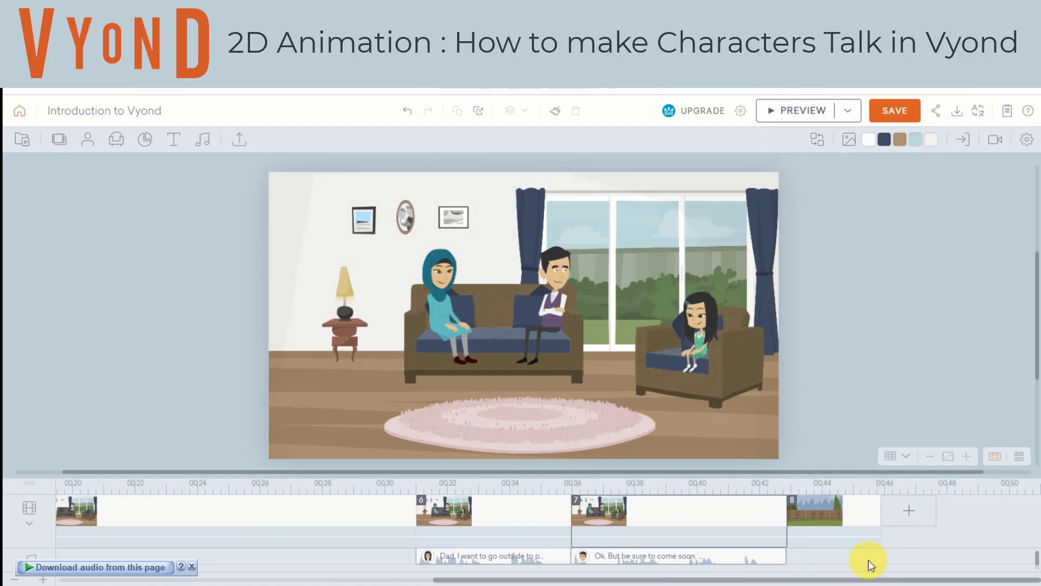
{"action": "right_click", "coordinate": [760, 507]}
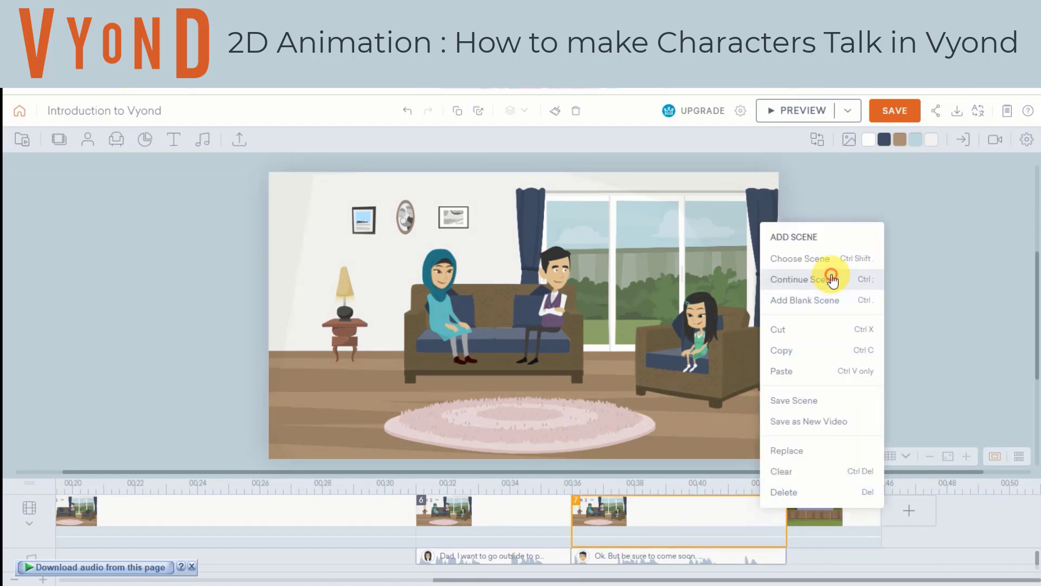
{"action": "key", "text": "ctrl+semicolon"}
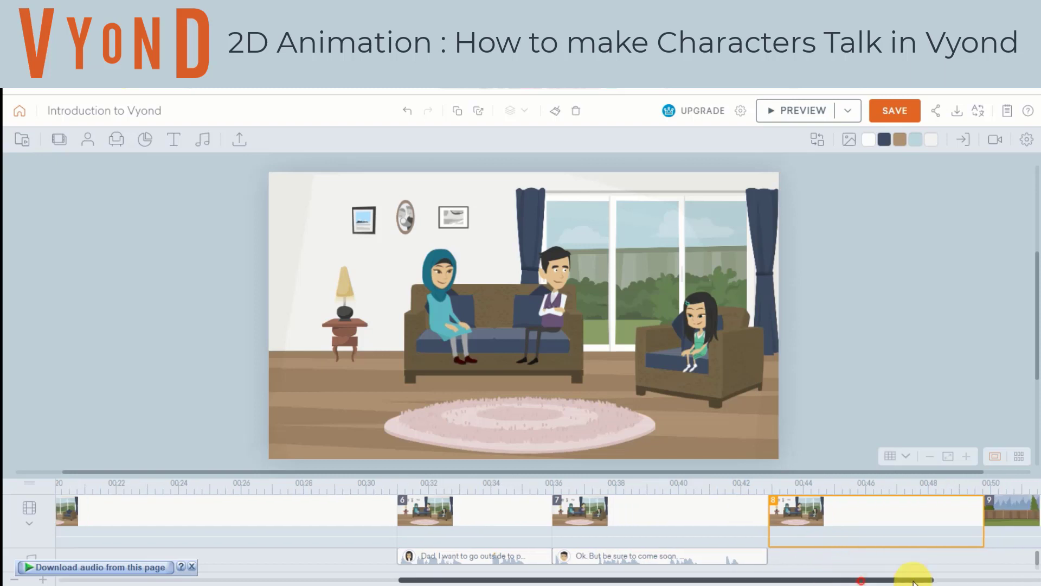
Add a text-to-speech dialog for the girl in scene 8 with the text "Ok Dad, I will. Thanks Dad.".
{"action": "left_click", "coordinate": [697, 347]}
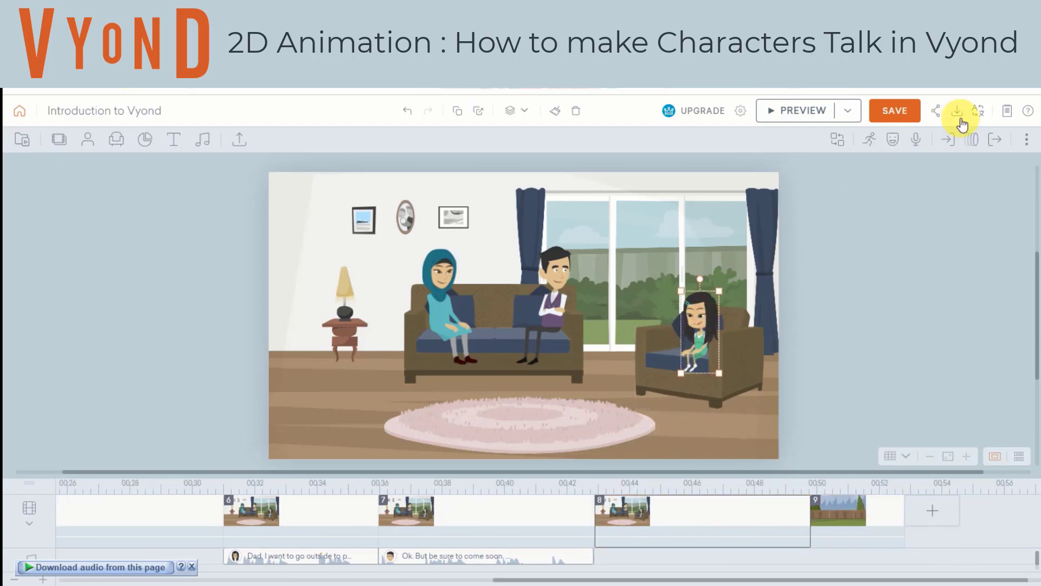
{"action": "left_click", "coordinate": [917, 142]}
{"action": "left_click", "coordinate": [947, 190]}
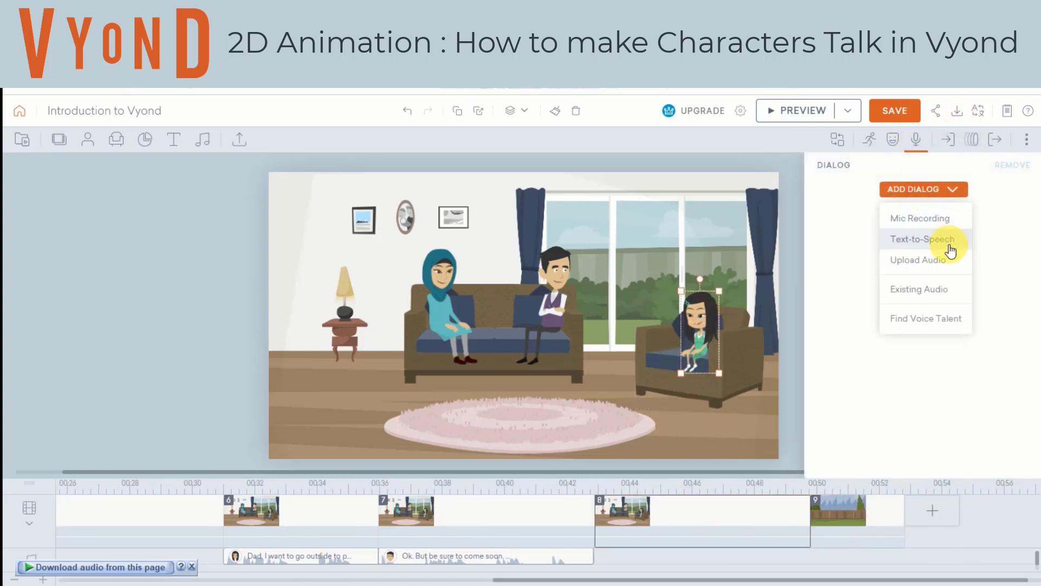
{"action": "left_click", "coordinate": [949, 240]}
{"action": "type", "text": "Ok Dad, I will. Thanks Dad."}
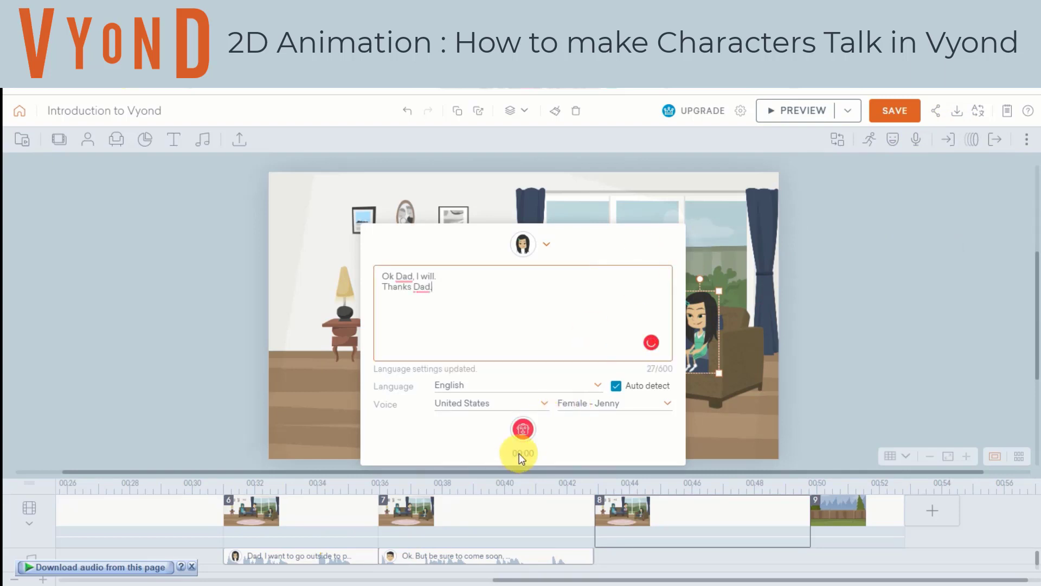
{"action": "left_click", "coordinate": [526, 431]}
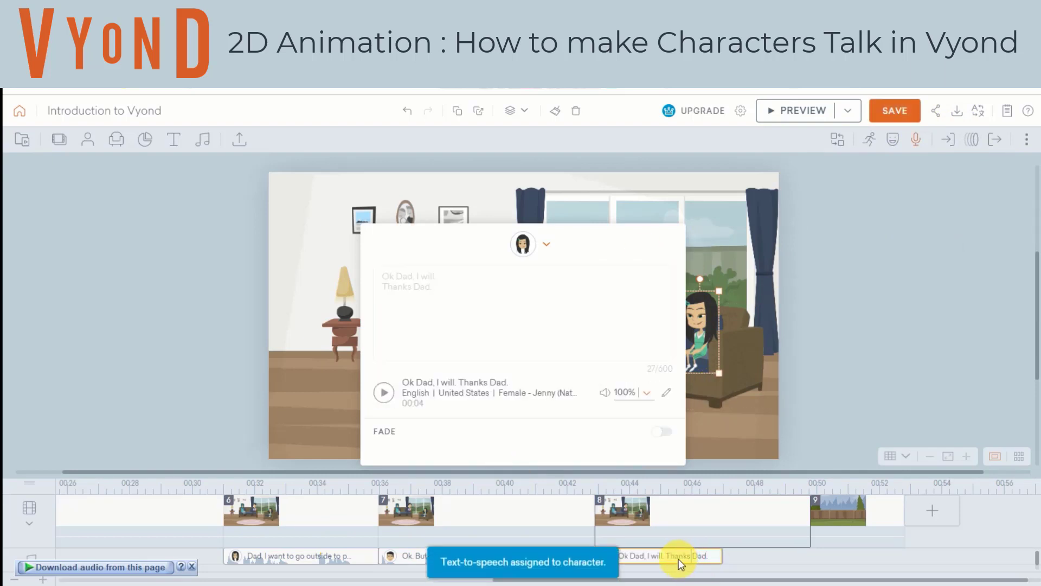
{"action": "left_click", "coordinate": [804, 406]}
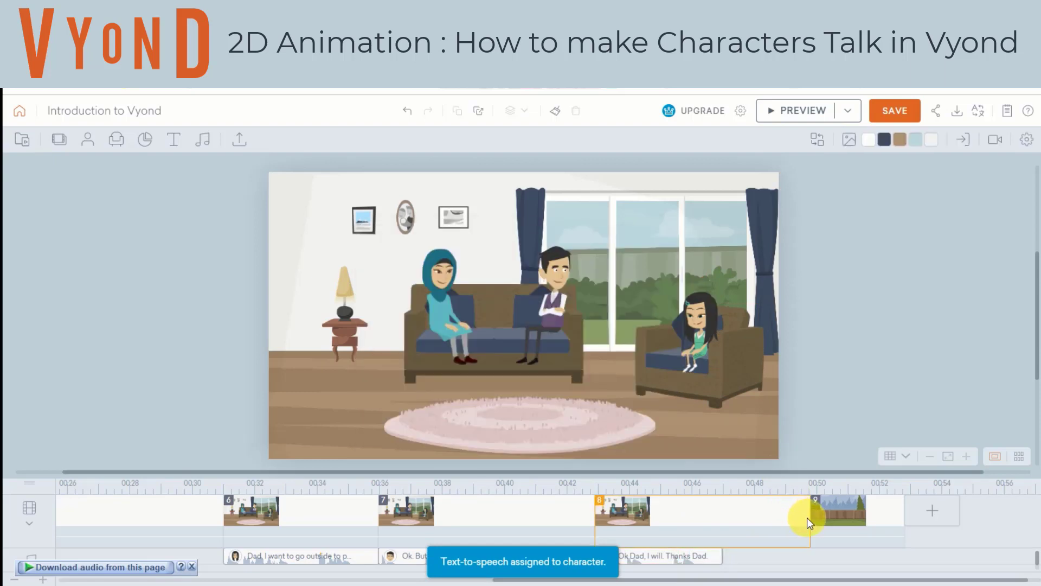
Shorten scene 8 to a duration of 4.125 s, matching the girl's dialog clip, and preview it.
{"action": "left_click_drag", "start_coordinate": [807, 518], "coordinate": [723, 517]}
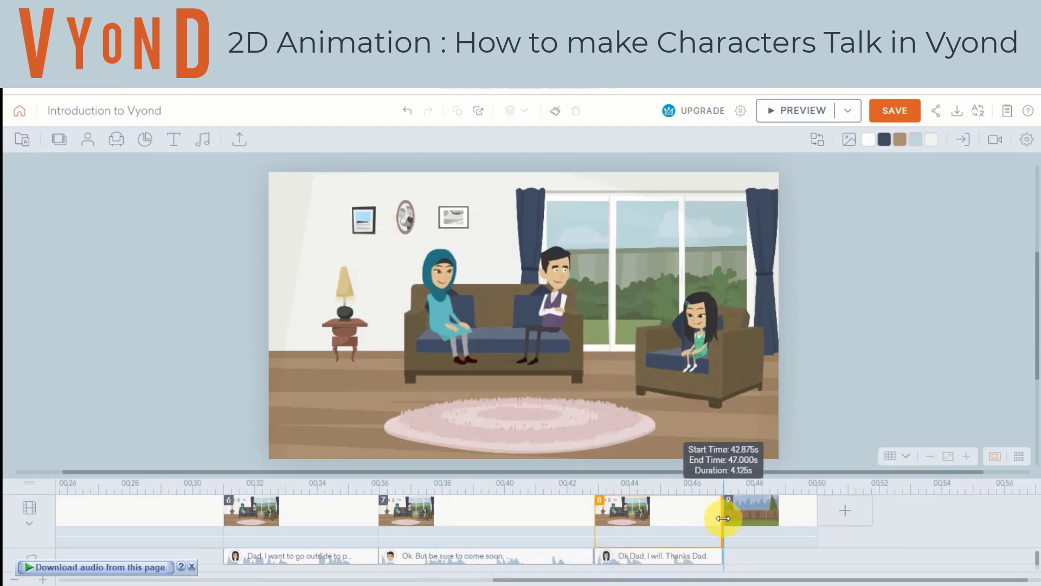
{"action": "left_click", "coordinate": [791, 110]}
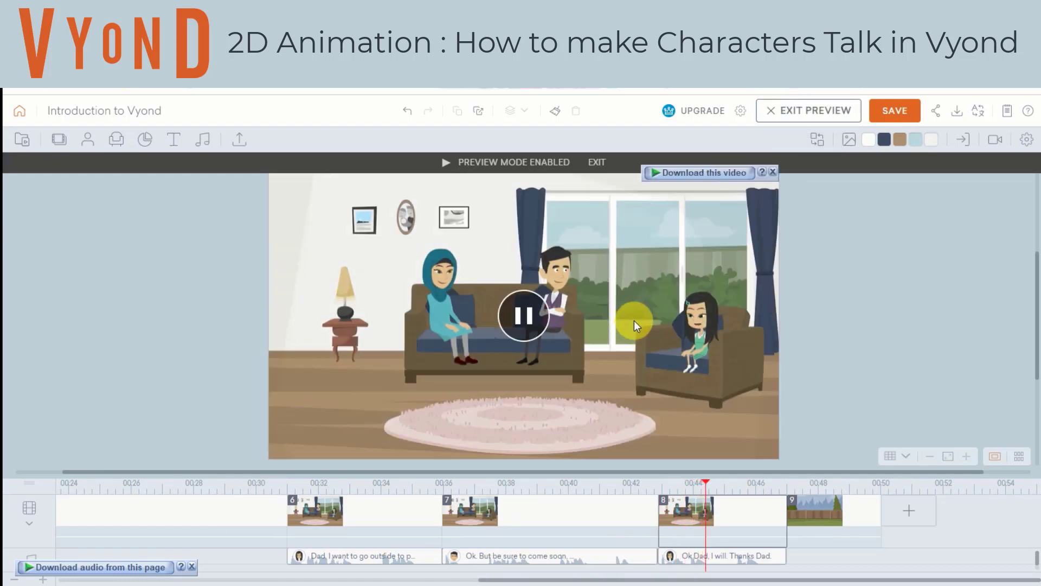
{"action": "left_click", "coordinate": [795, 114]}
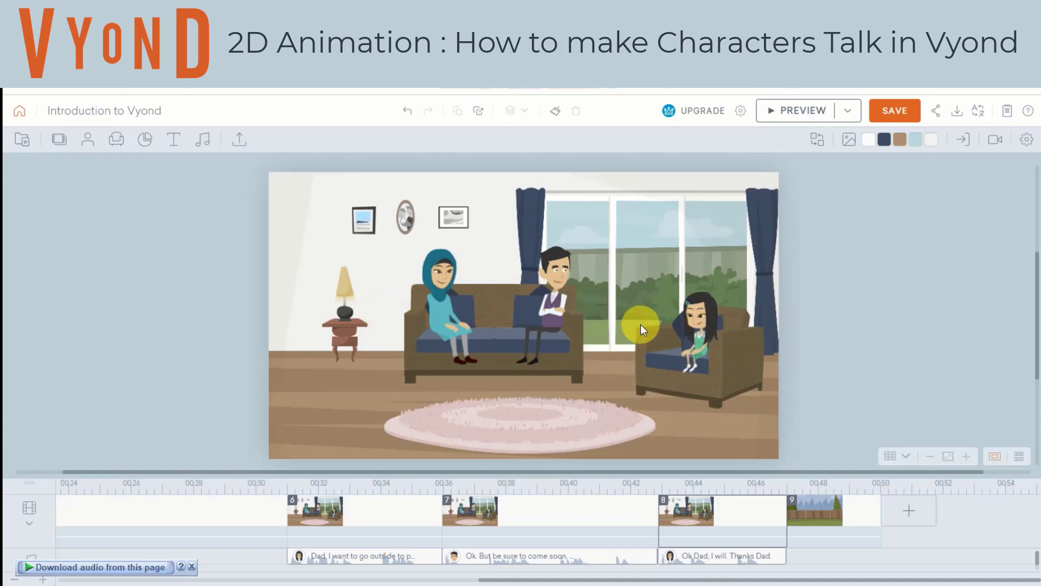
Select scene 7 in the timeline.
{"action": "left_click", "coordinate": [545, 520]}
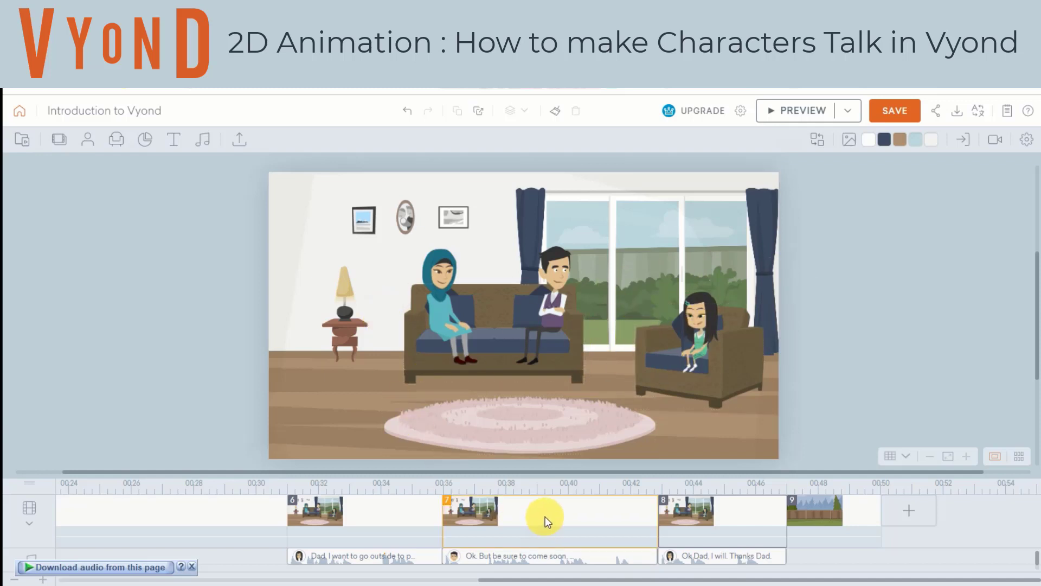